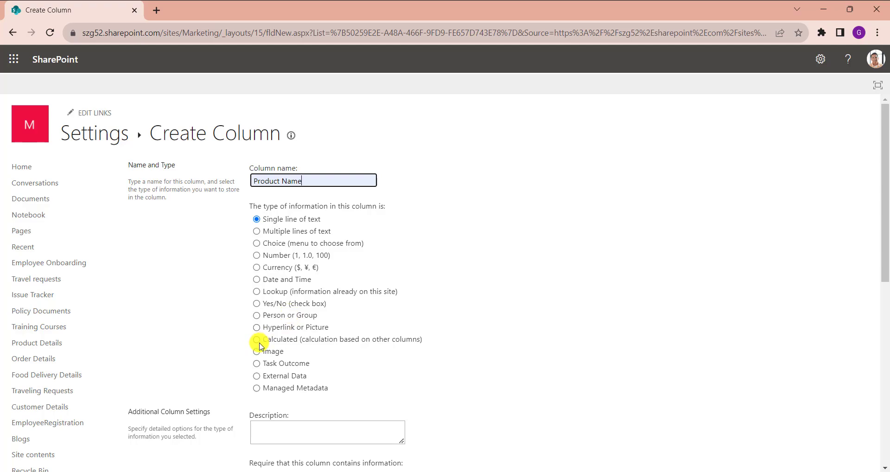
Create Product Name as a calculated column with the formula =IF(ISERROR(FIND("Laptop",Title)),IF(ISERROR(FIND("Mobile",Title)),IF(ISERROR(FIND("Outlook",Title)),"","Outlook"),"Mobile"),"Laptop")
{"action": "left_click", "coordinate": [258, 342]}
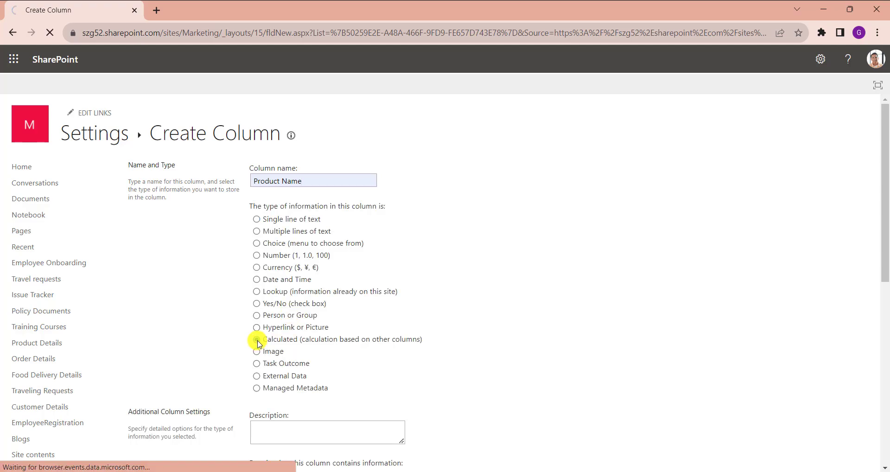
{"action": "scroll", "coordinate": [459, 311], "scroll_direction": "down", "scroll_amount": 3}
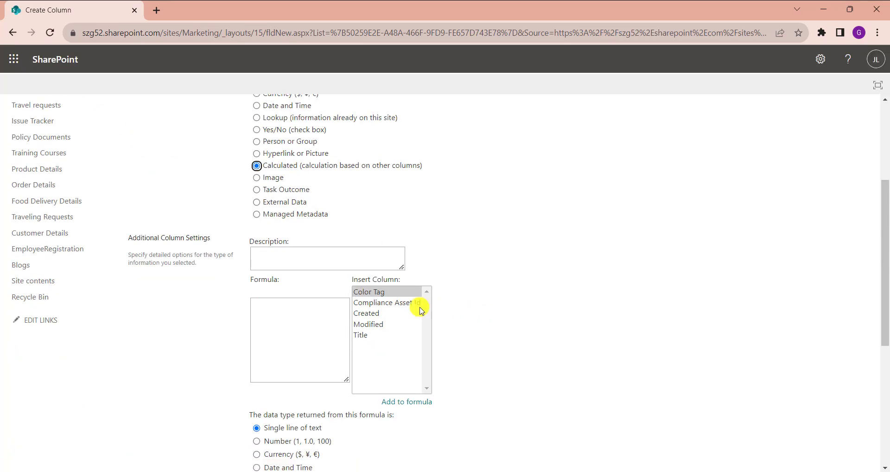
{"action": "left_click", "coordinate": [466, 197]}
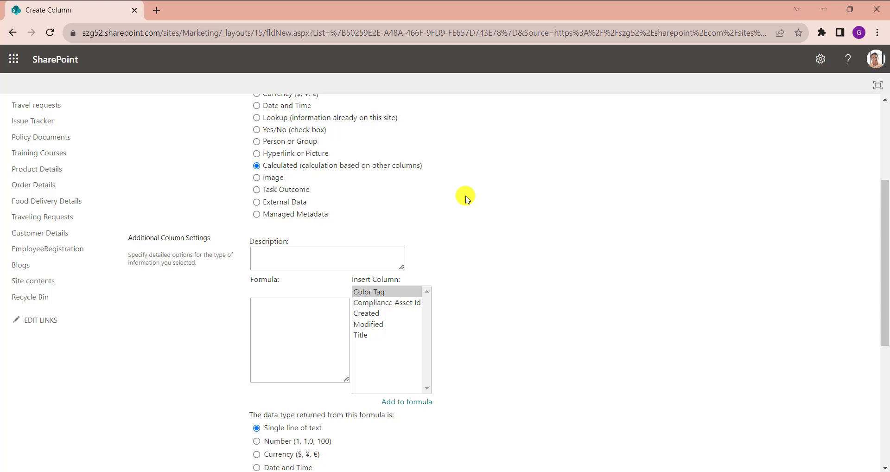
{"action": "left_click", "coordinate": [292, 337]}
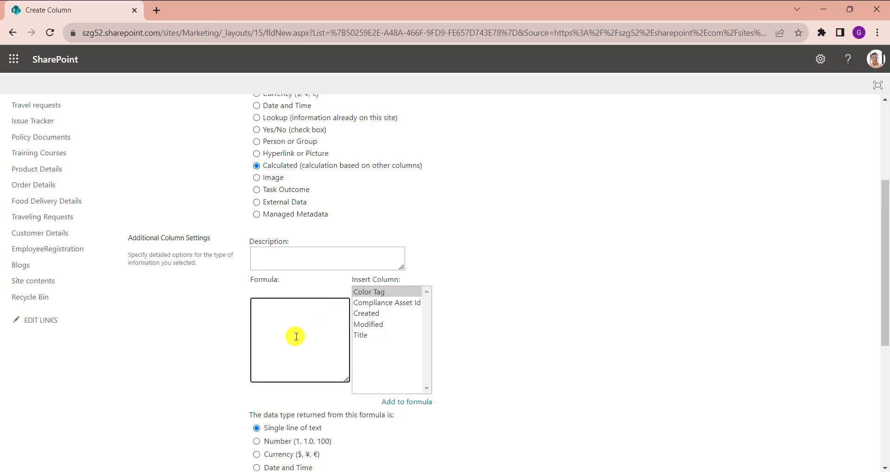
{"action": "type", "text": "=IF(ISERROR(FIND(\"Laptop\",Title)),IF(ISERROR(FIND(\"Mobile\",Title)),IF(ISERROR(FIND(\"Outlook\",Title)),\"\",\"Outlook\"),\"Mobile\"),\"Laptop\")"}
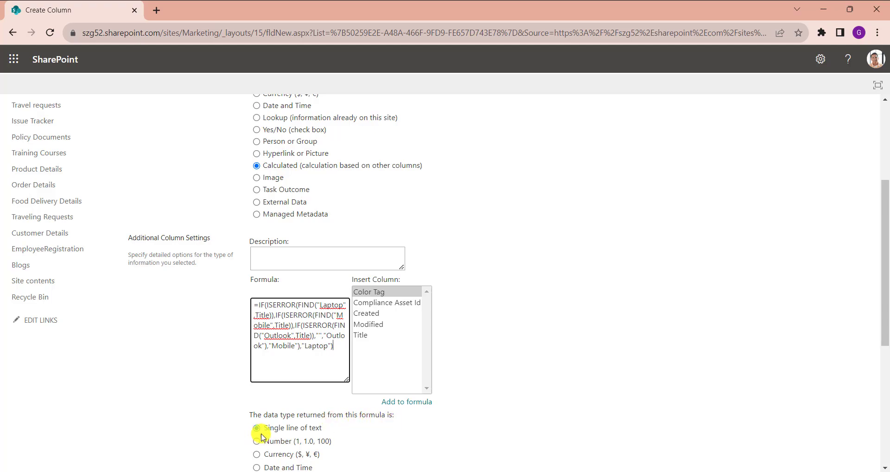
{"action": "scroll", "coordinate": [464, 433], "scroll_direction": "down", "scroll_amount": 6}
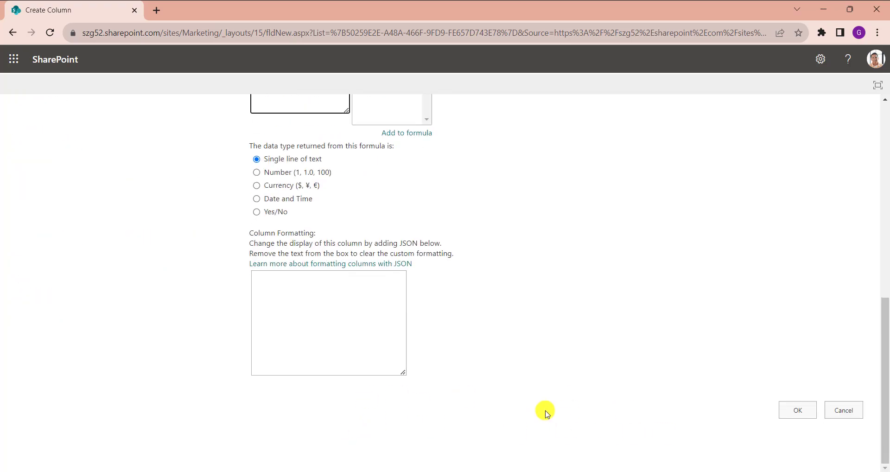
{"action": "left_click", "coordinate": [792, 411]}
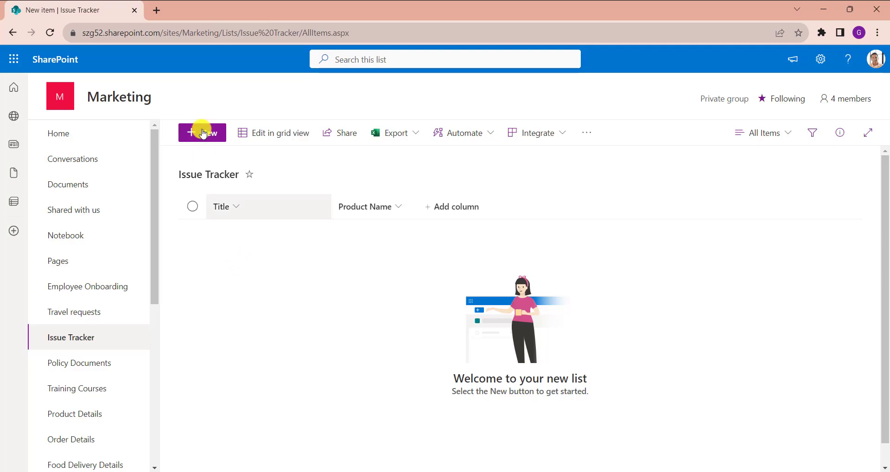
Add an item titled "Laptop is not working" to the Issue Tracker list and save it
{"action": "left_click", "coordinate": [198, 127]}
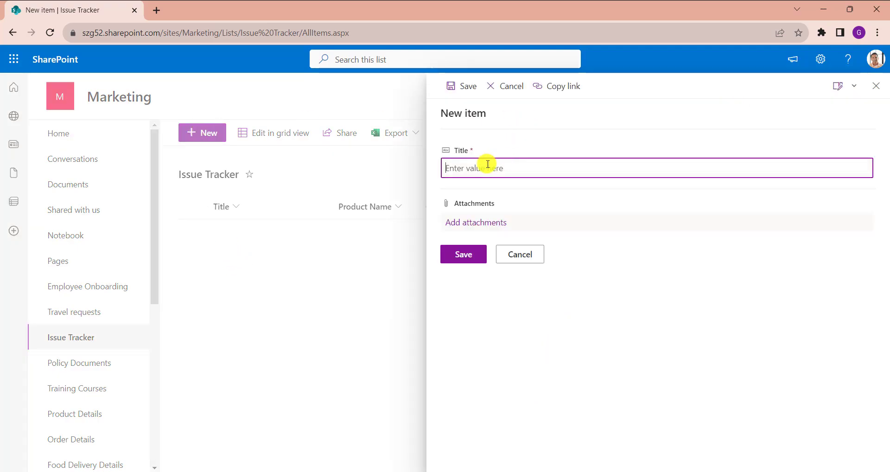
{"action": "left_click", "coordinate": [478, 168]}
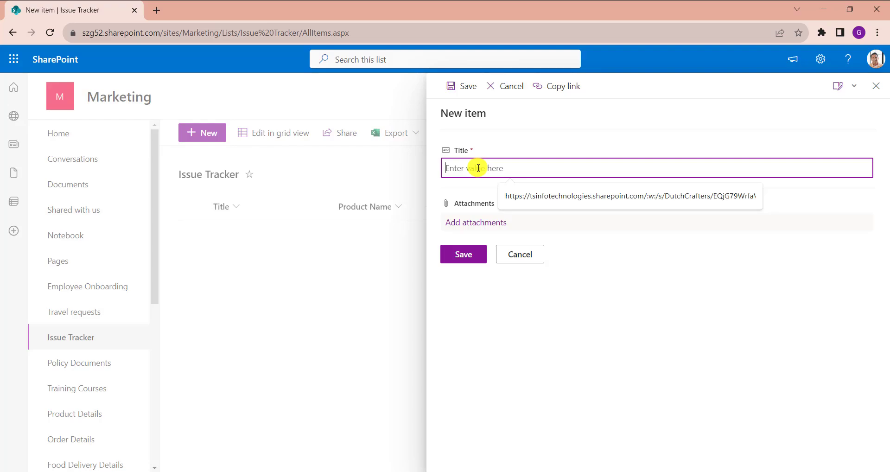
{"action": "type", "text": "Lap"}
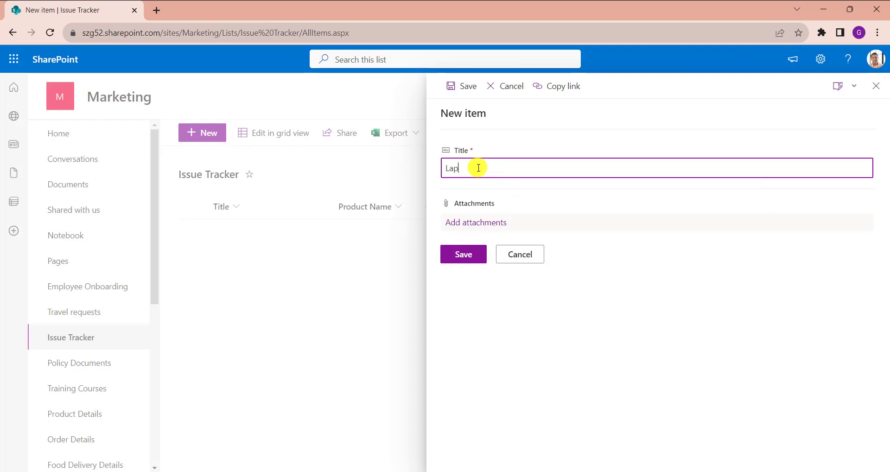
{"action": "type", "text": "top is not working"}
{"action": "left_click", "coordinate": [454, 262]}
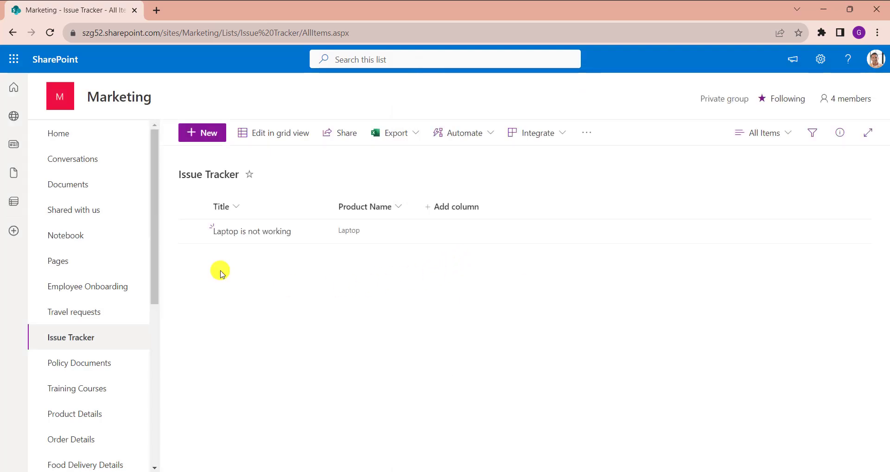
Add an item titled "Mobile is not working" to the Issue Tracker list and save it
{"action": "left_click", "coordinate": [198, 129]}
{"action": "left_click", "coordinate": [469, 168]}
{"action": "type", "text": "Mobil"}
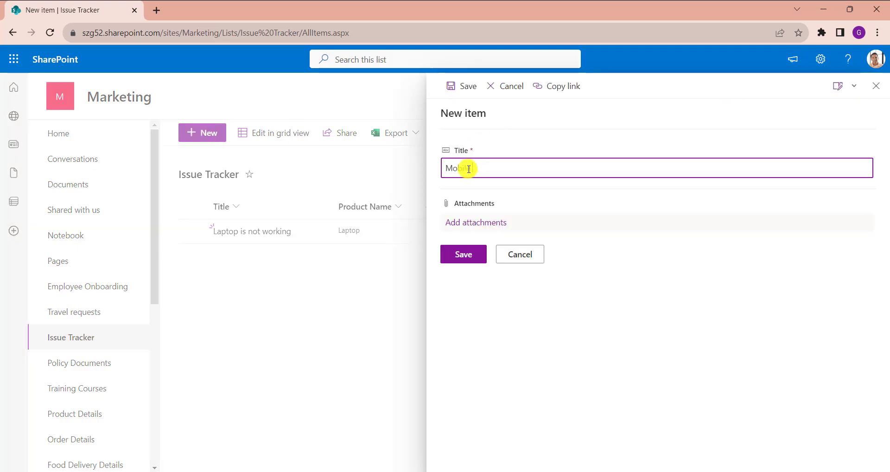
{"action": "type", "text": "e is not working"}
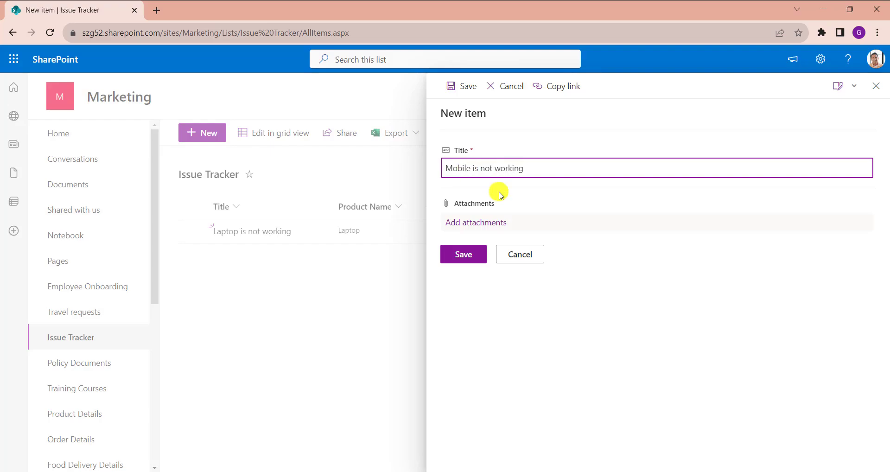
{"action": "left_click", "coordinate": [452, 254]}
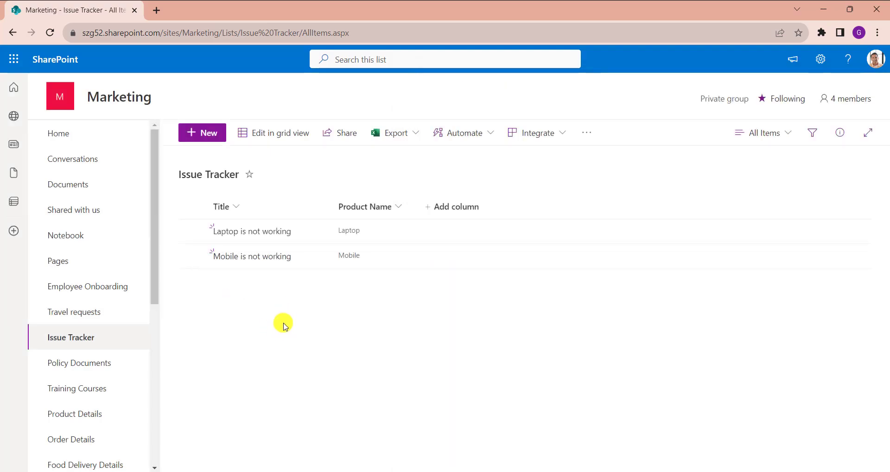
Add an item titled "Outlook issue" to the Issue Tracker list and save it
{"action": "left_click", "coordinate": [204, 132]}
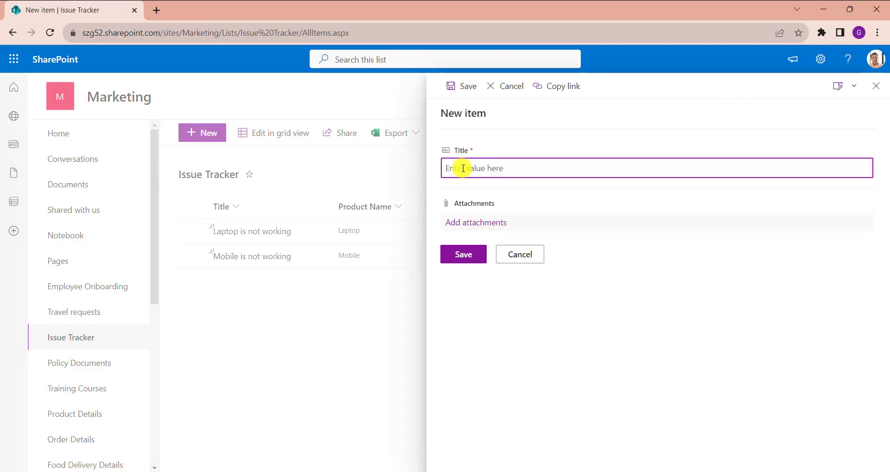
{"action": "type", "text": "Outlook issue"}
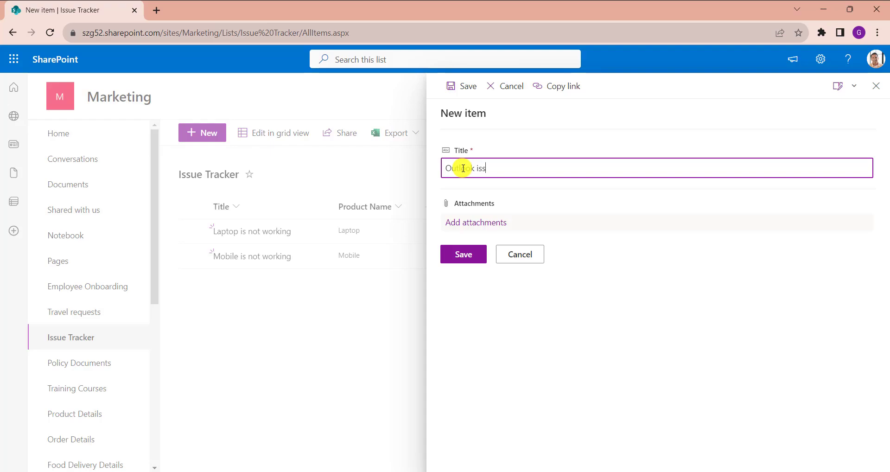
{"action": "left_click", "coordinate": [464, 254]}
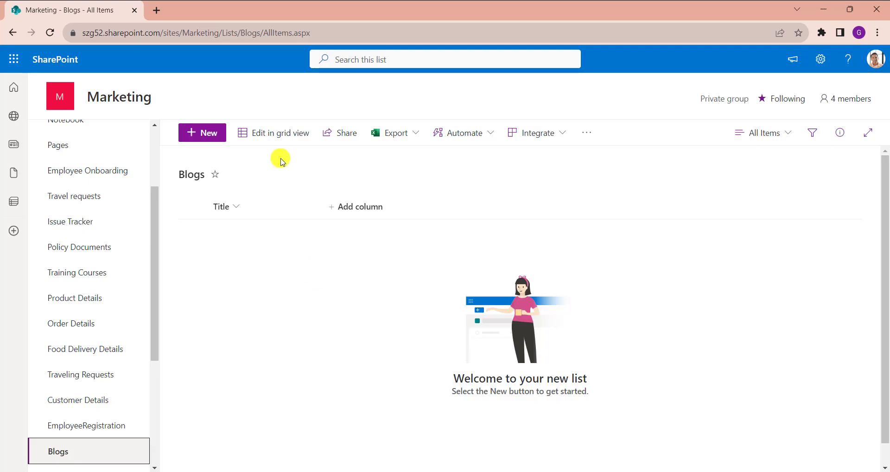
Start a new column for the Blogs list from all column types, name it Contains SharePoint Keyword and make it Calculated
{"action": "left_click", "coordinate": [342, 207]}
{"action": "scroll", "coordinate": [575, 278], "scroll_direction": "down", "scroll_amount": 3}
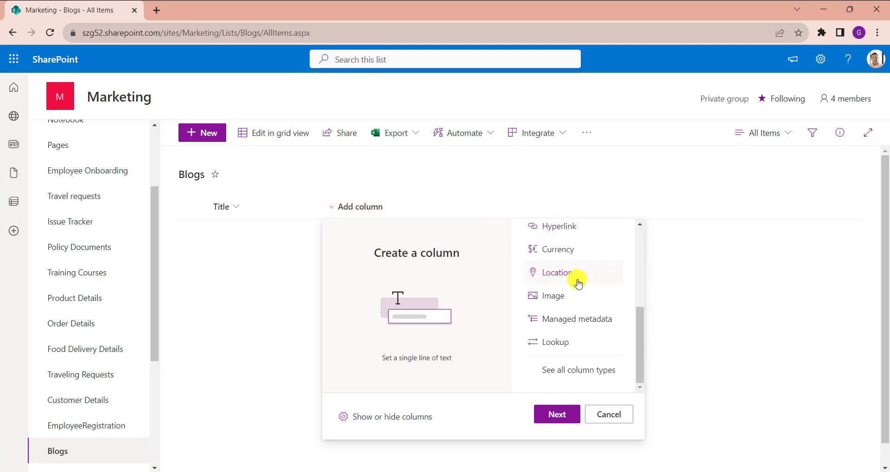
{"action": "left_click", "coordinate": [575, 377]}
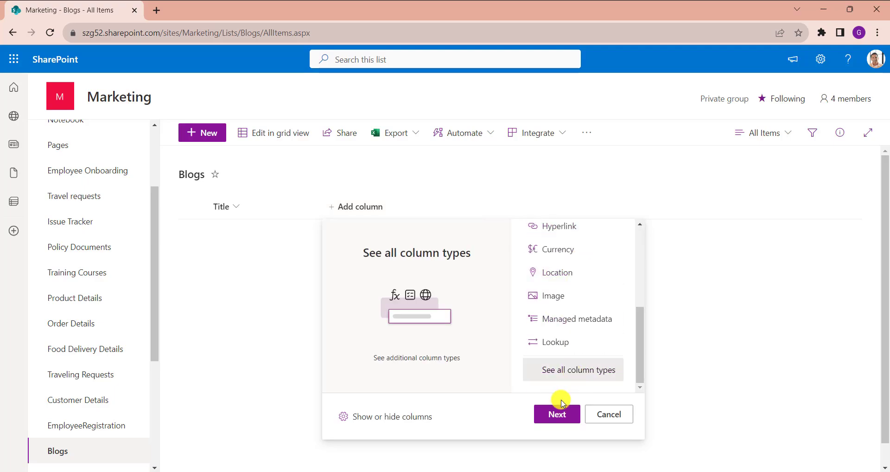
{"action": "left_click", "coordinate": [557, 414]}
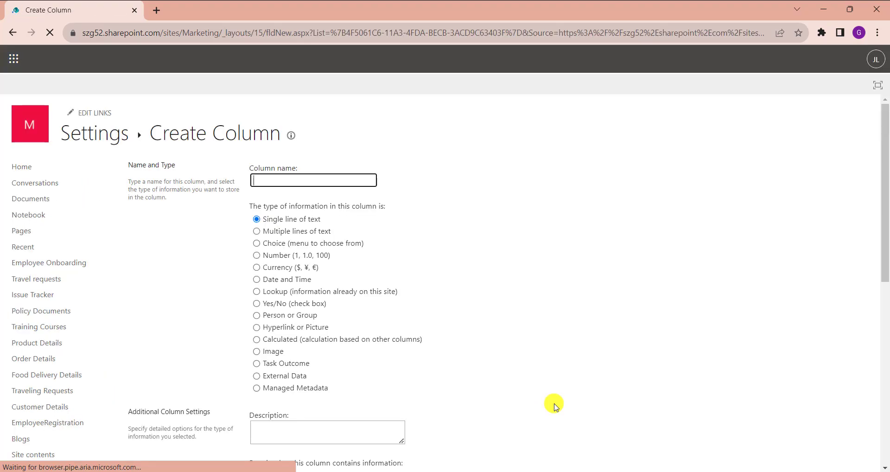
{"action": "left_click", "coordinate": [279, 182]}
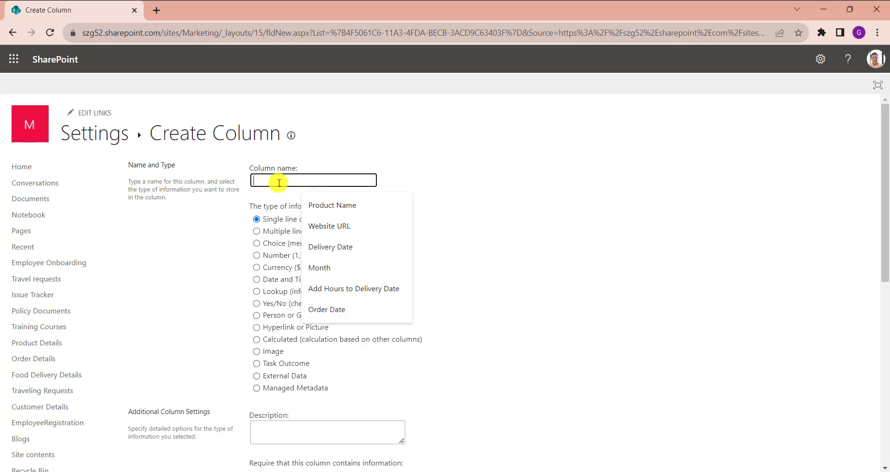
{"action": "type", "text": "Co"}
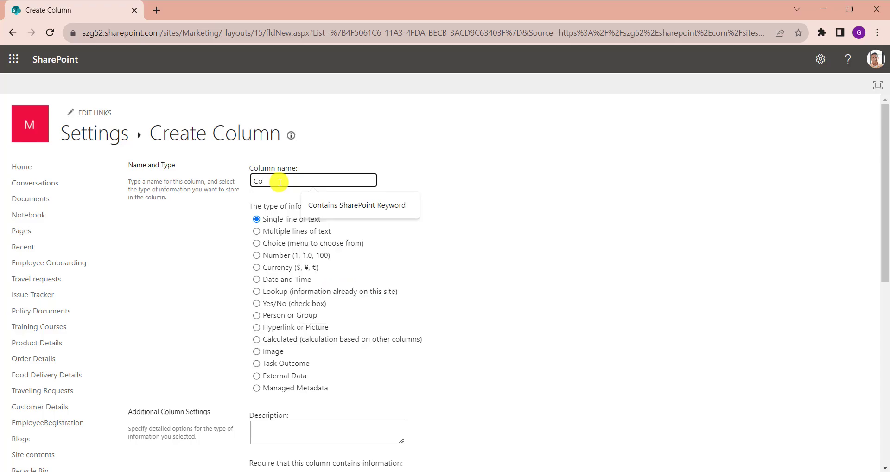
{"action": "left_click", "coordinate": [329, 204]}
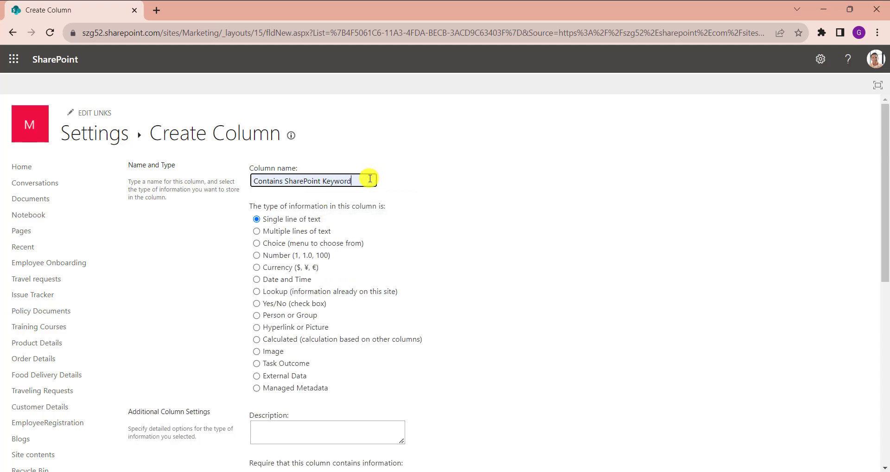
{"action": "left_click", "coordinate": [257, 340]}
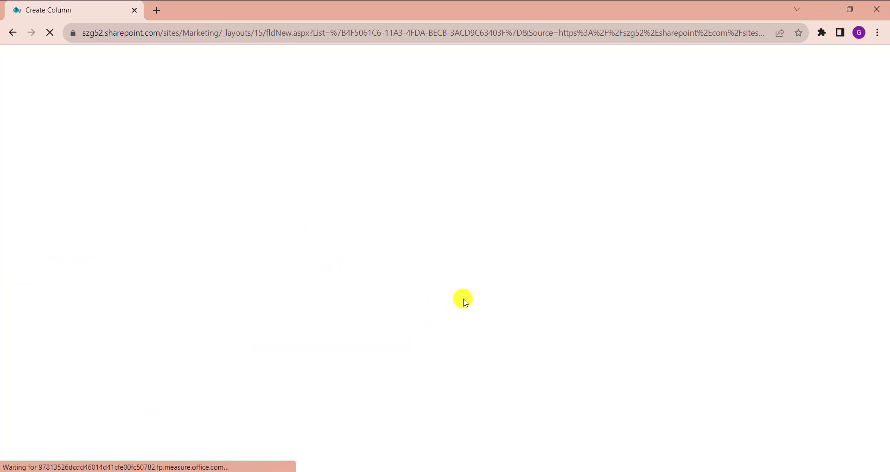
Enter the column formula =IF(ISNUMBER(FIND("SharePoint",Title)),"SharePoint","Not contain") and create the column
{"action": "scroll", "coordinate": [343, 320], "scroll_direction": "down", "scroll_amount": 5}
{"action": "left_click", "coordinate": [278, 264]}
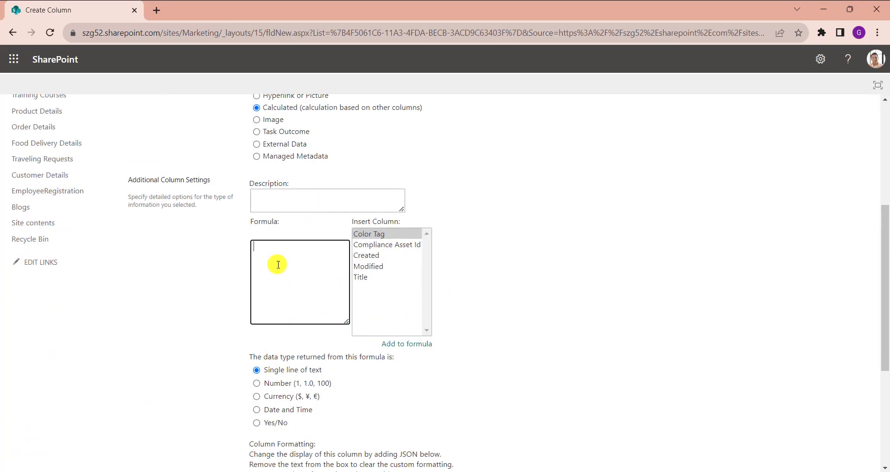
{"action": "type", "text": "=IF(ISNUMBER(FIND(\"SharePoint\",Title)),\"SharePoint\",\"Not contain\")"}
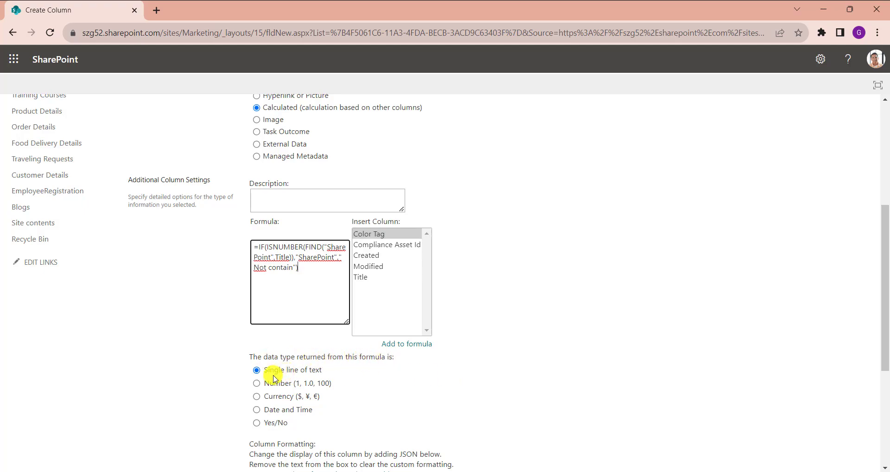
{"action": "scroll", "coordinate": [366, 376], "scroll_direction": "down", "scroll_amount": 5}
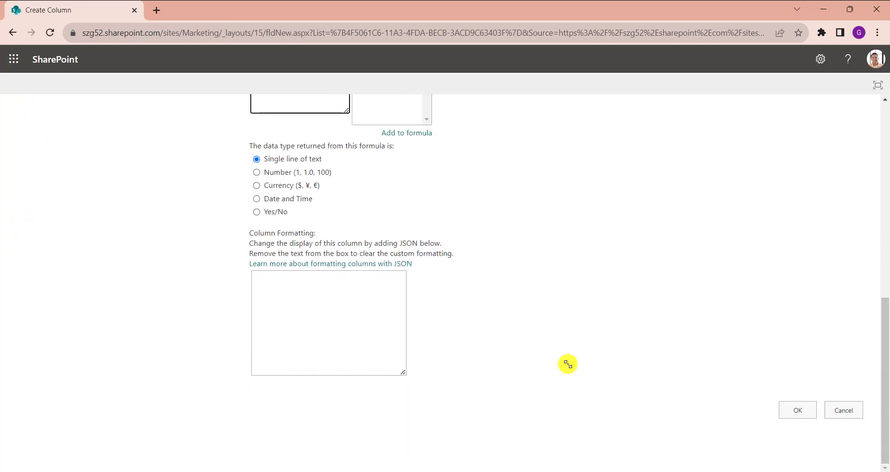
{"action": "left_click", "coordinate": [792, 409]}
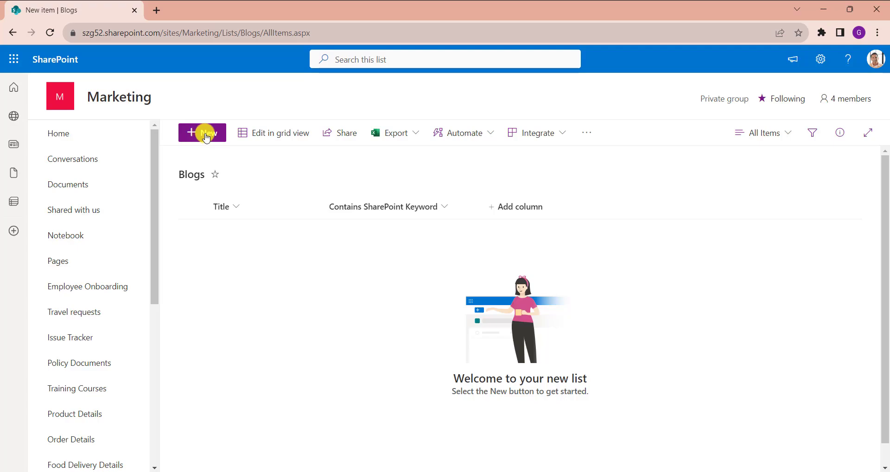
Add an item titled "SharePoint Developer" to the Blogs list and save it
{"action": "left_click", "coordinate": [204, 134]}
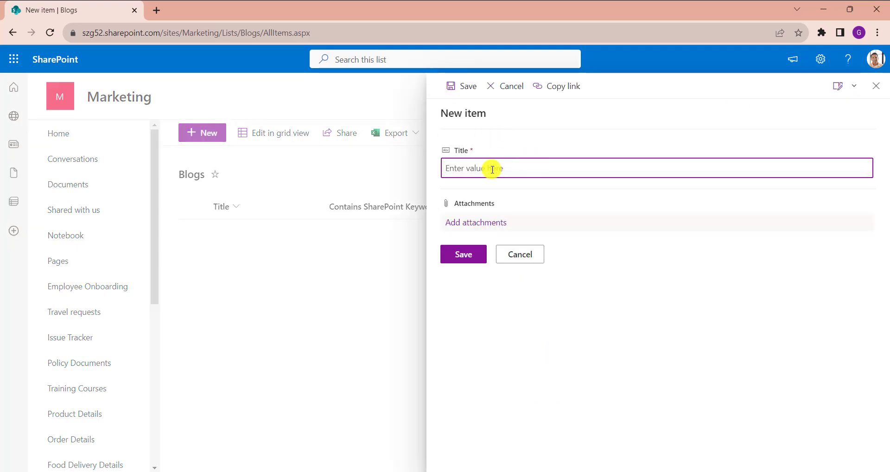
{"action": "type", "text": "SharePoint"}
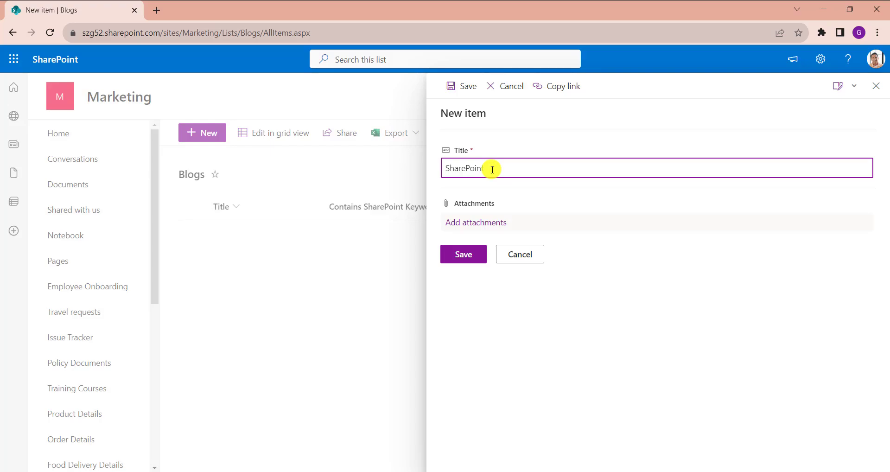
{"action": "type", "text": "Developer"}
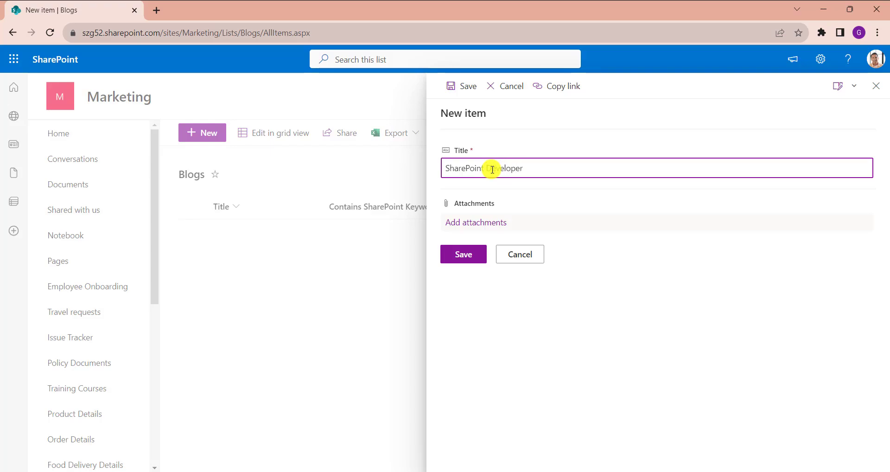
{"action": "left_click", "coordinate": [464, 250]}
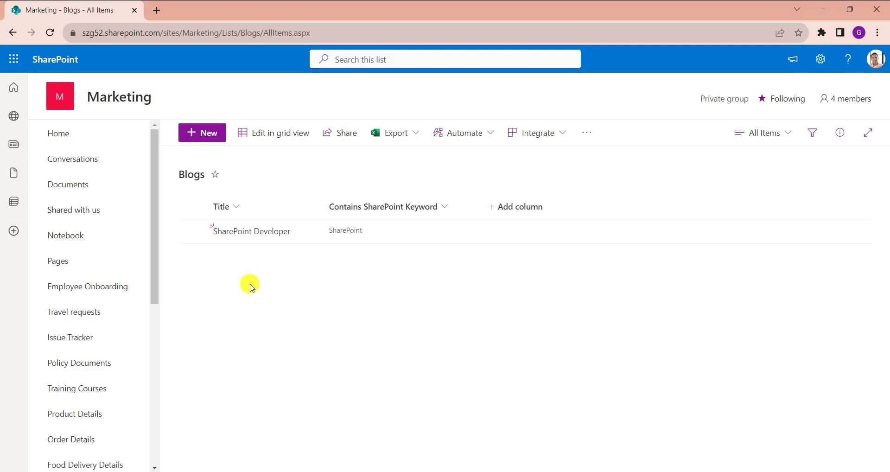
Add an item titled "Power Apps Development" to the Blogs list and save it
{"action": "left_click", "coordinate": [207, 135]}
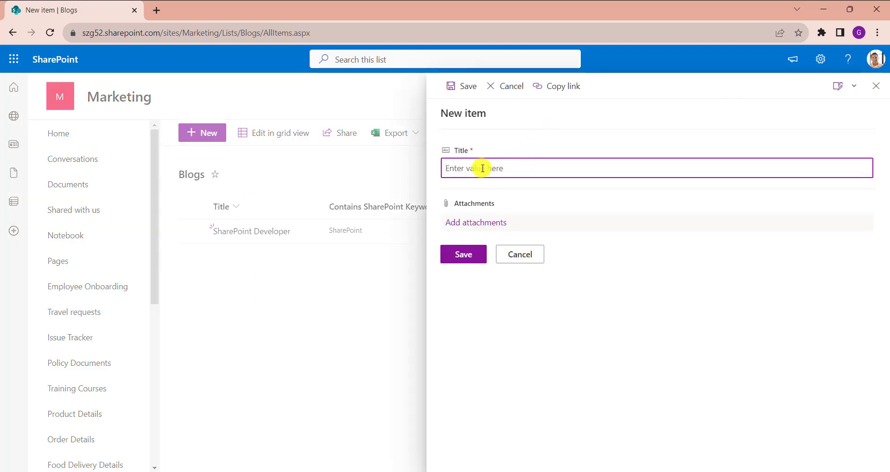
{"action": "type", "text": "Power Apps"}
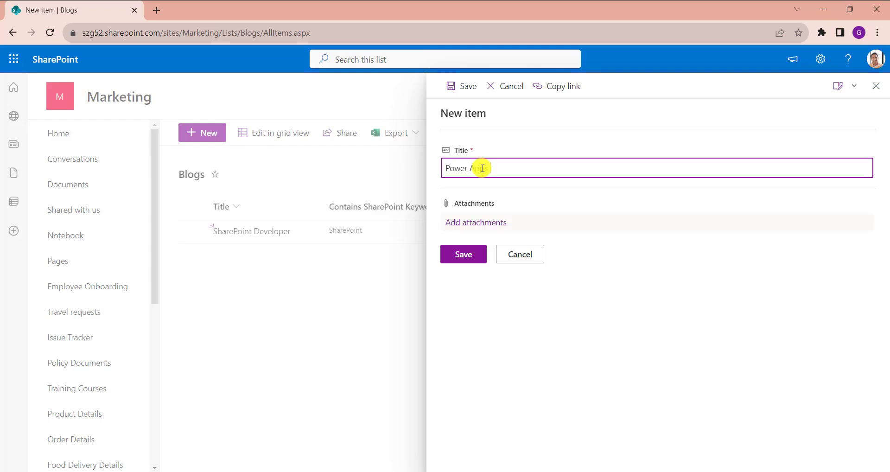
{"action": "type", "text": " Development"}
{"action": "left_click", "coordinate": [462, 254]}
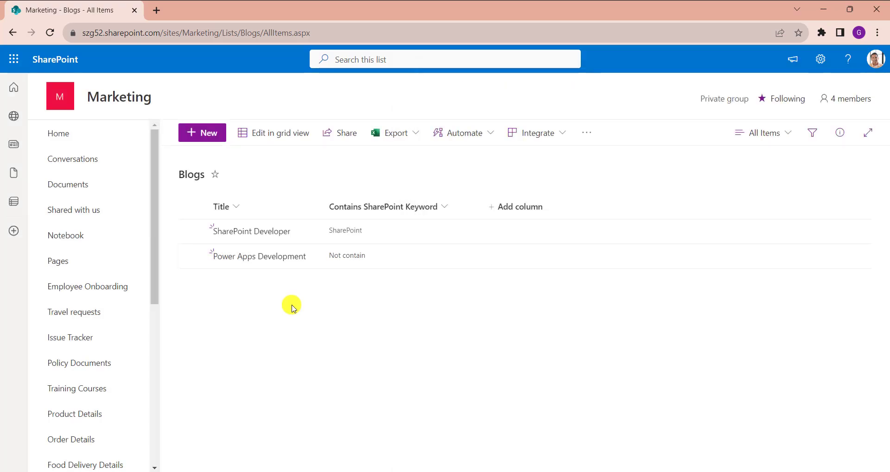